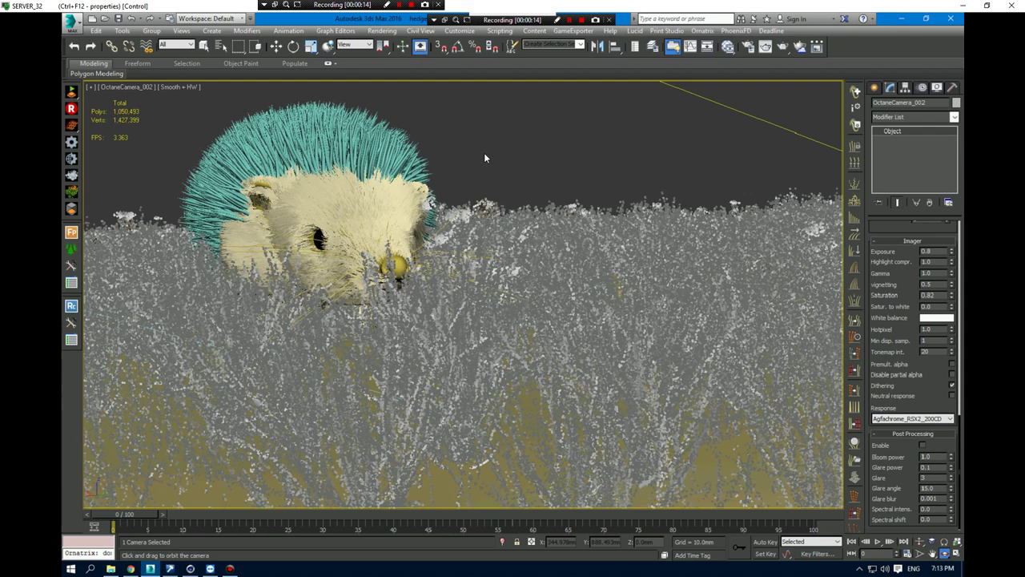
- Browse to the OctaneBench_3_06_2_win folder and bring up the actions for _run_benchmark.bat
left_click_drag(504, 20, 526, 24)
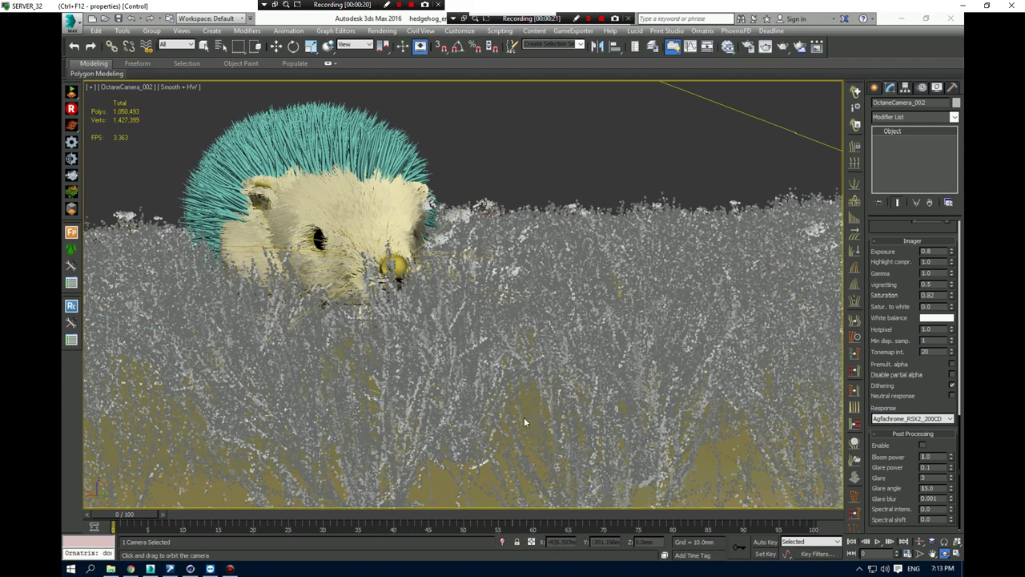
left_click(529, 173)
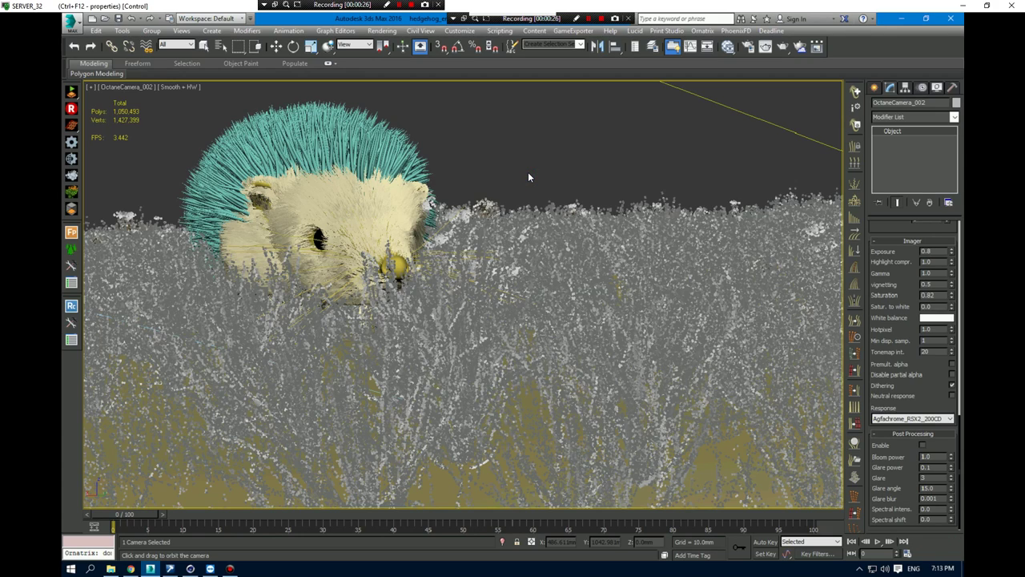
left_click(469, 178)
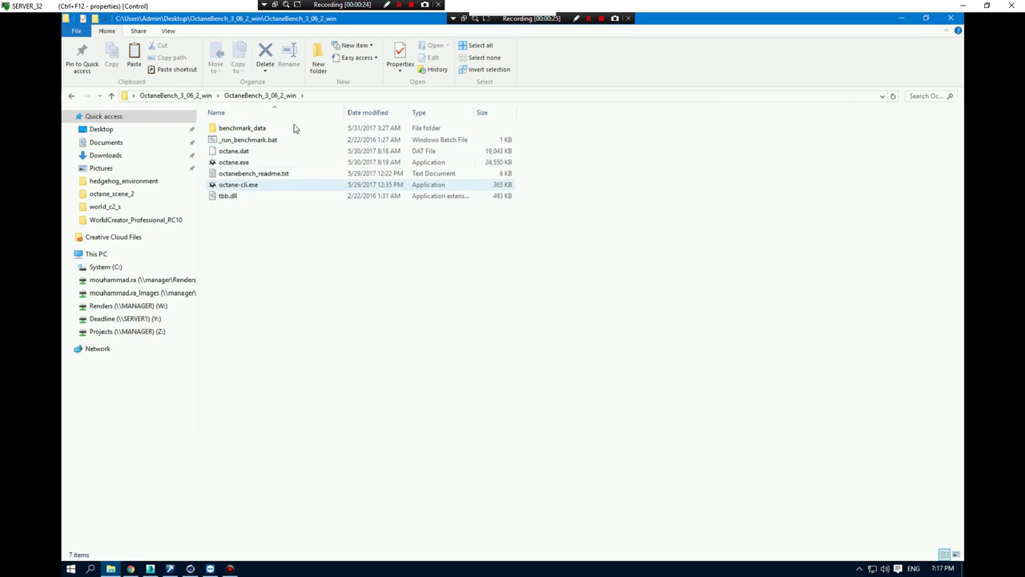
right_click(247, 144)
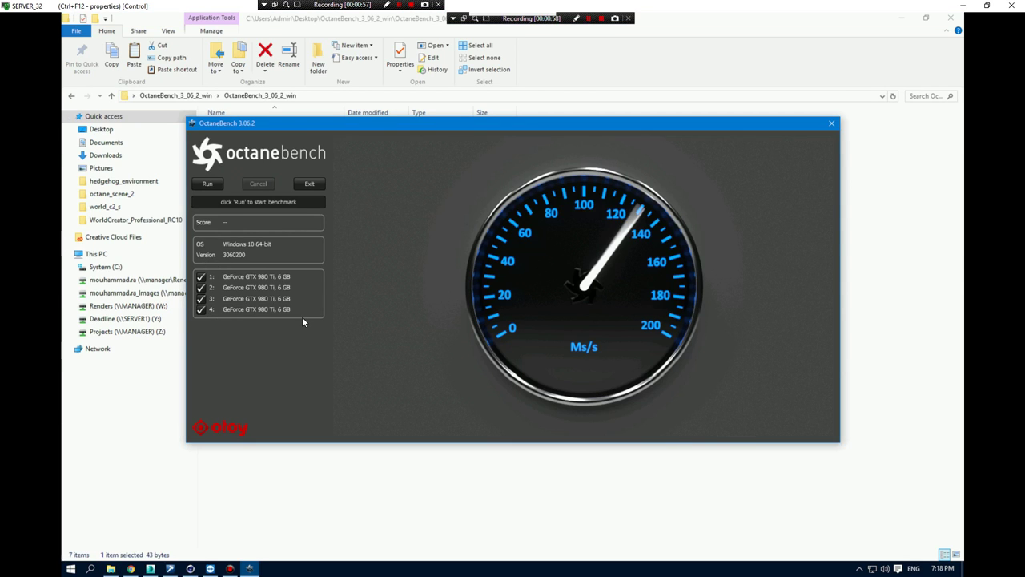
- Run the OctaneBench benchmark on all four GeForce GTX 980 Ti cards
left_click(209, 185)
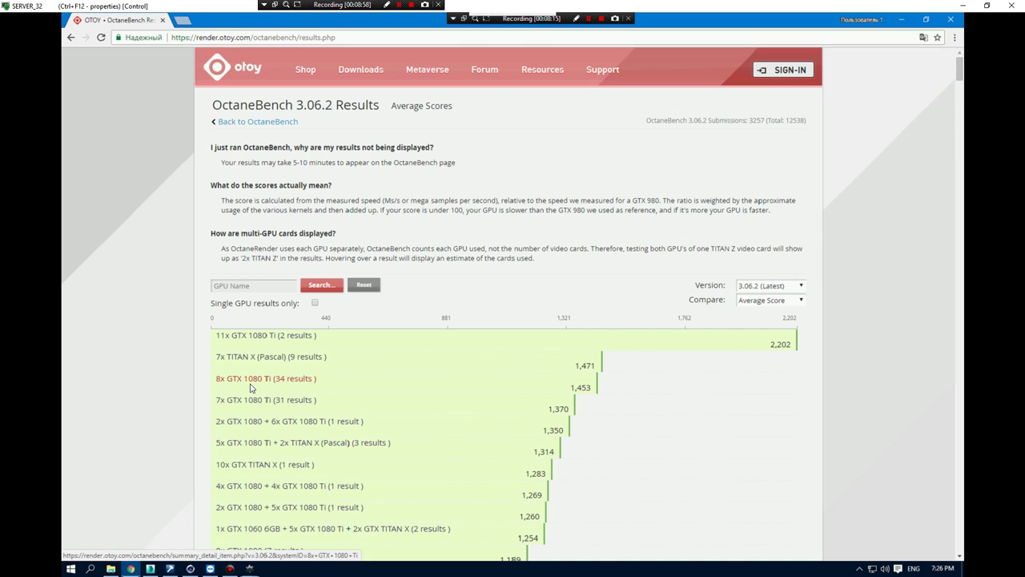
- Bring this machine's 496.12 benchmark result forward after reviewing the online average scores
mouse_move(130, 569)
left_click(289, 539)
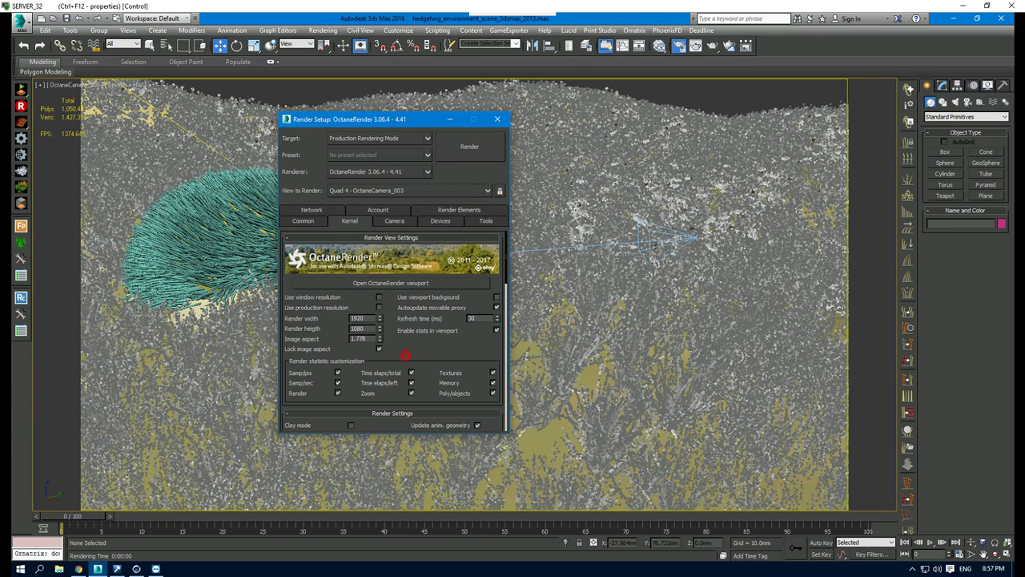
- Scroll through the Kernel tab's 1920×1080 Render Settings and Path Tracing options
scroll(392, 331, "down", 2)
scroll(393, 330, "down", 2)
scroll(393, 331, "down", 1)
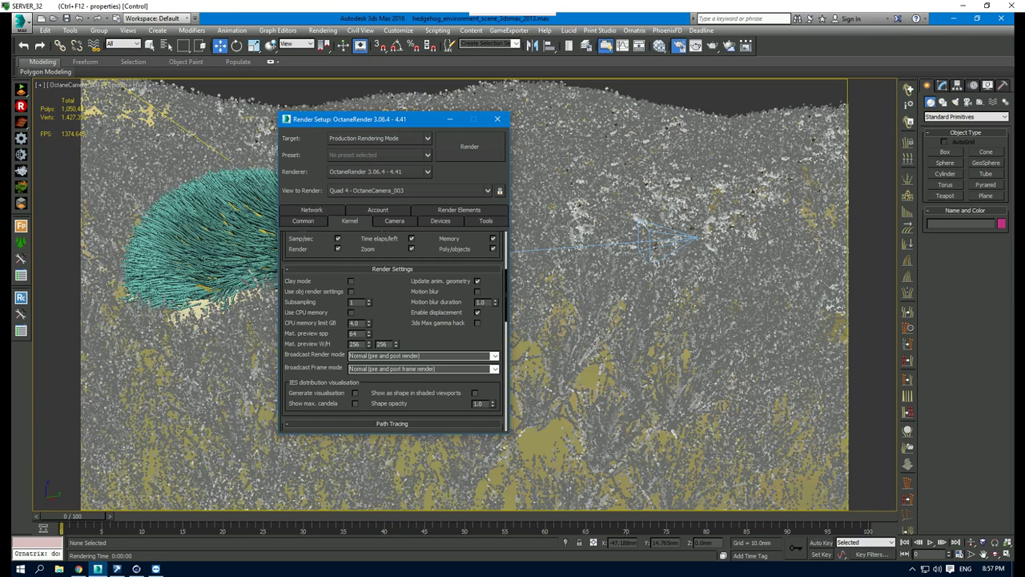
scroll(395, 312, "down", 2)
scroll(395, 311, "down", 1)
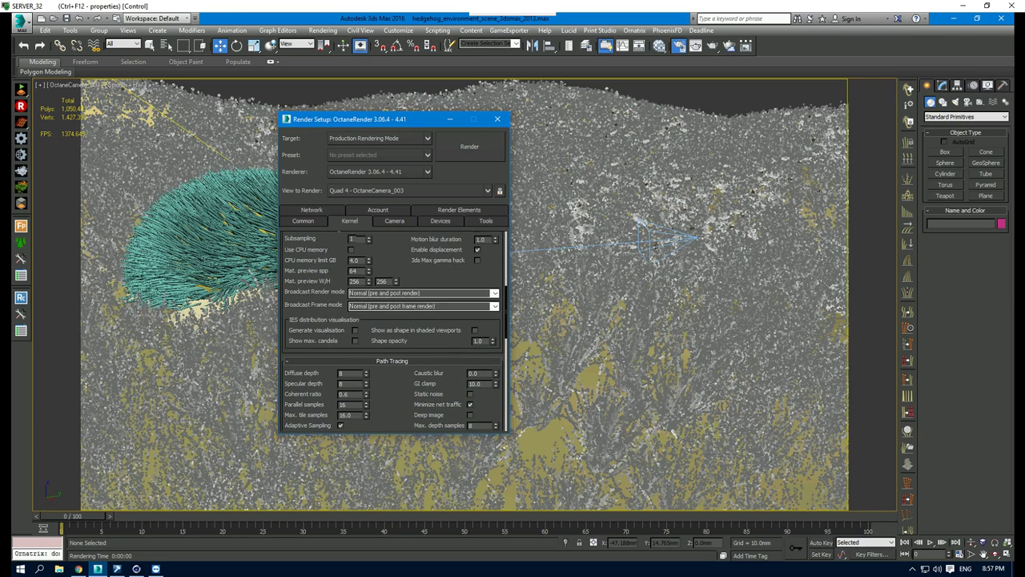
scroll(393, 331, "down", 1)
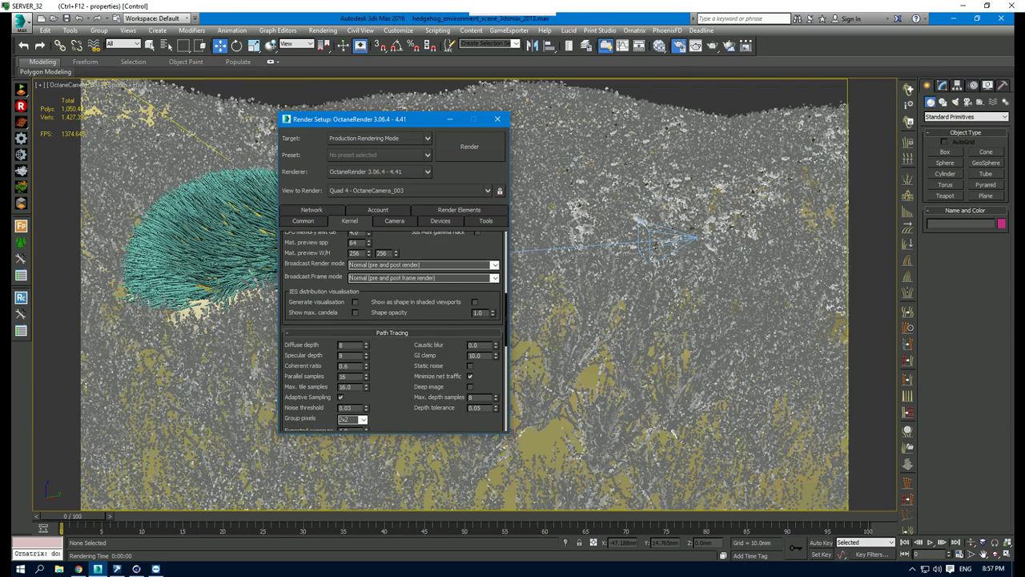
scroll(387, 362, "down", 2)
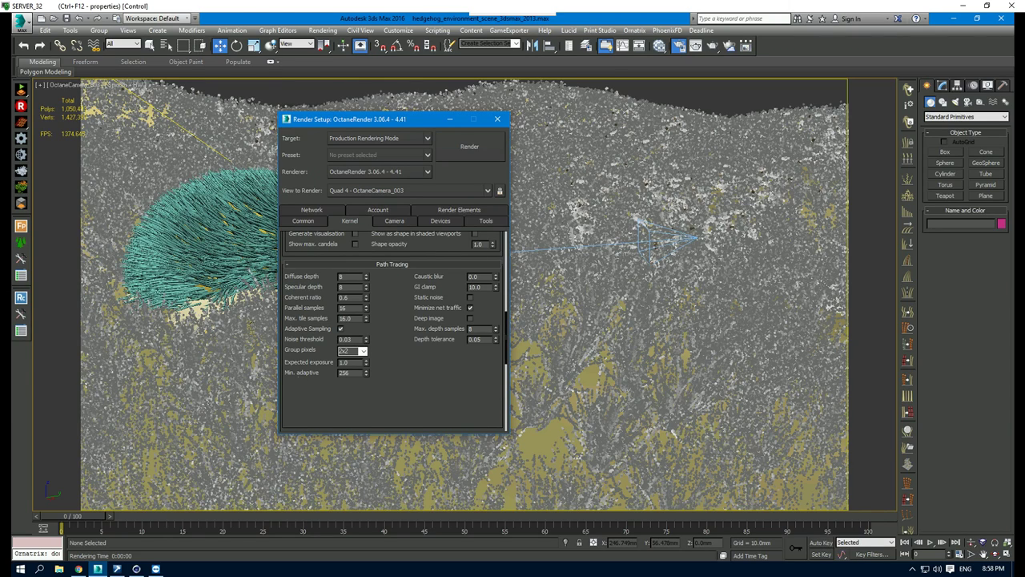
scroll(392, 336, "up", 5)
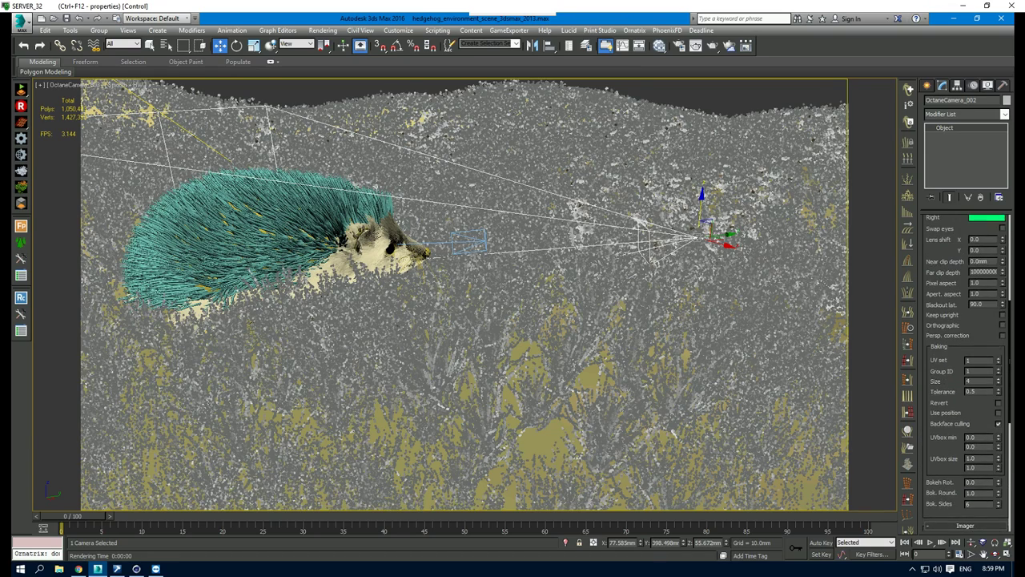
- Open the Octane interactive render window from the viewport quad menu
scroll(965, 368, "up", 1)
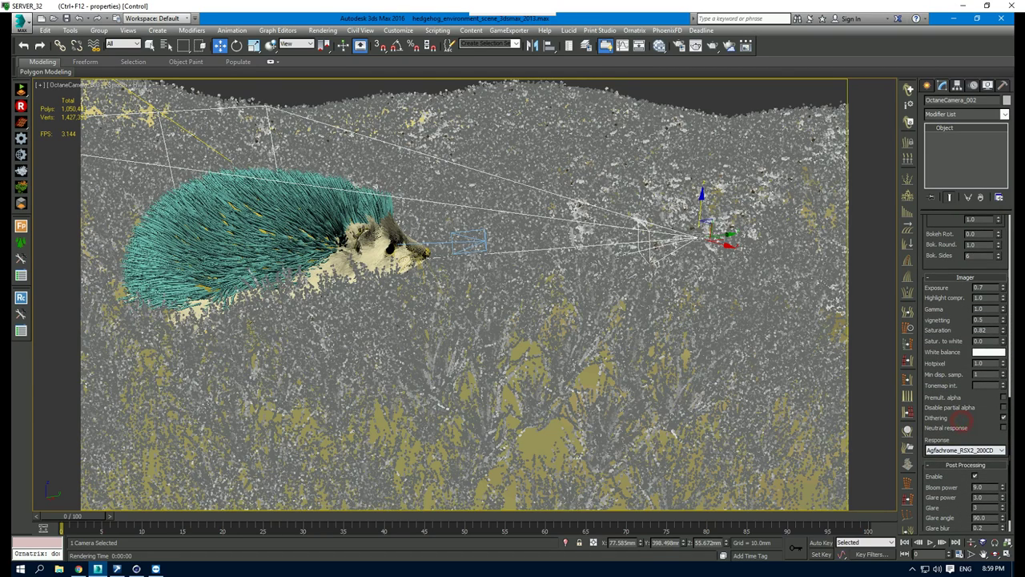
scroll(965, 368, "down", 1)
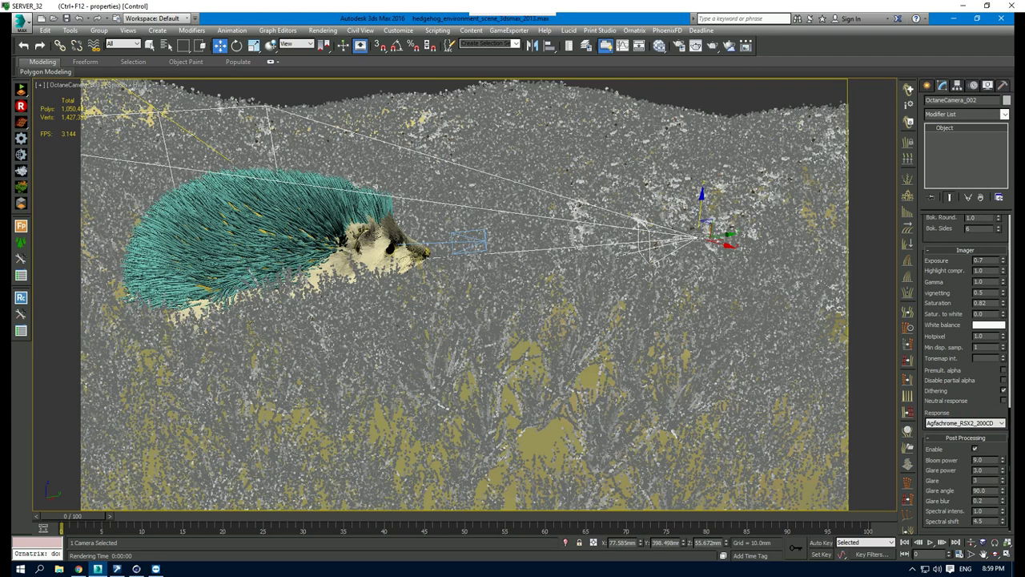
scroll(965, 368, "up", 10)
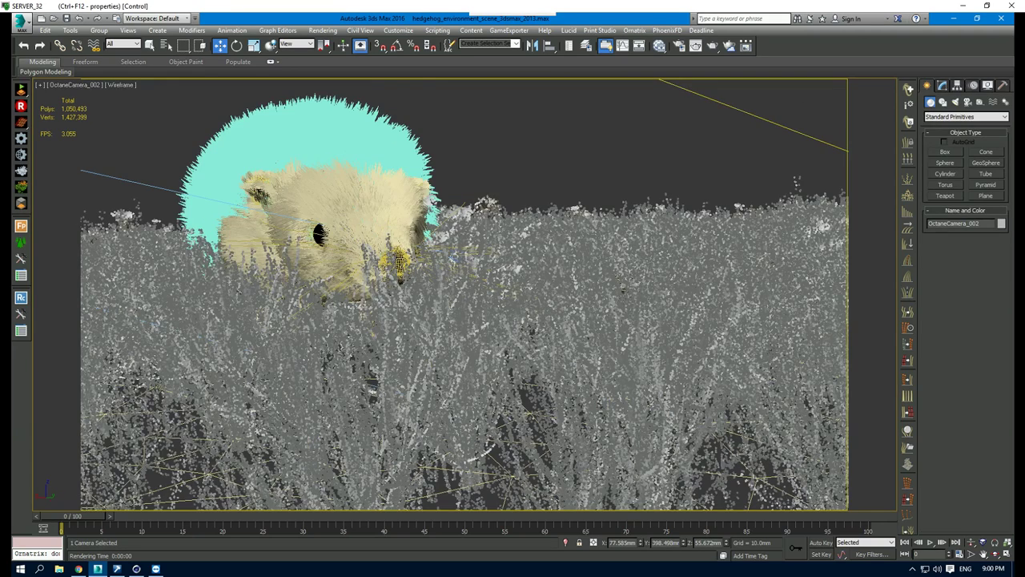
right_click(545, 149)
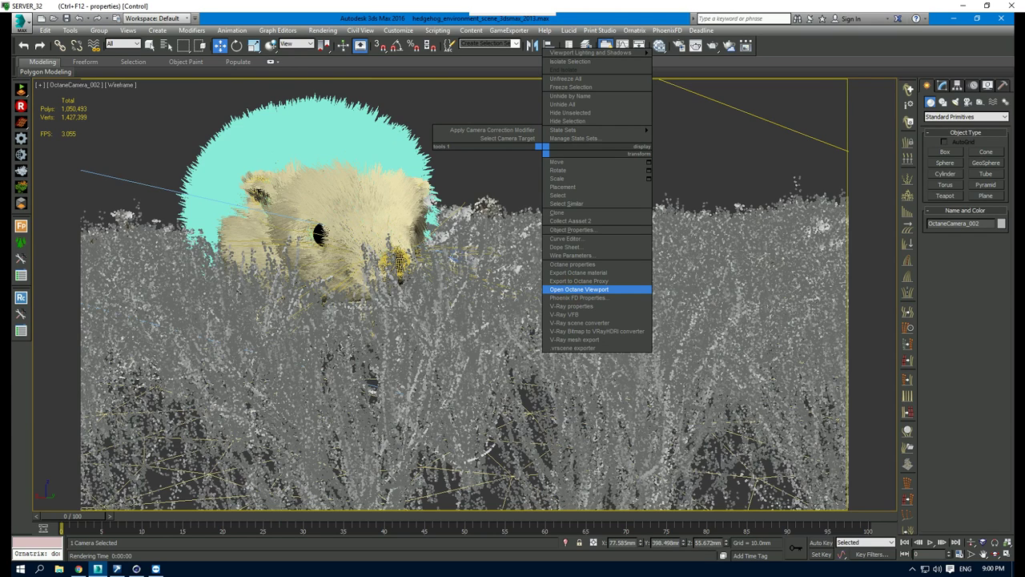
left_click(579, 289)
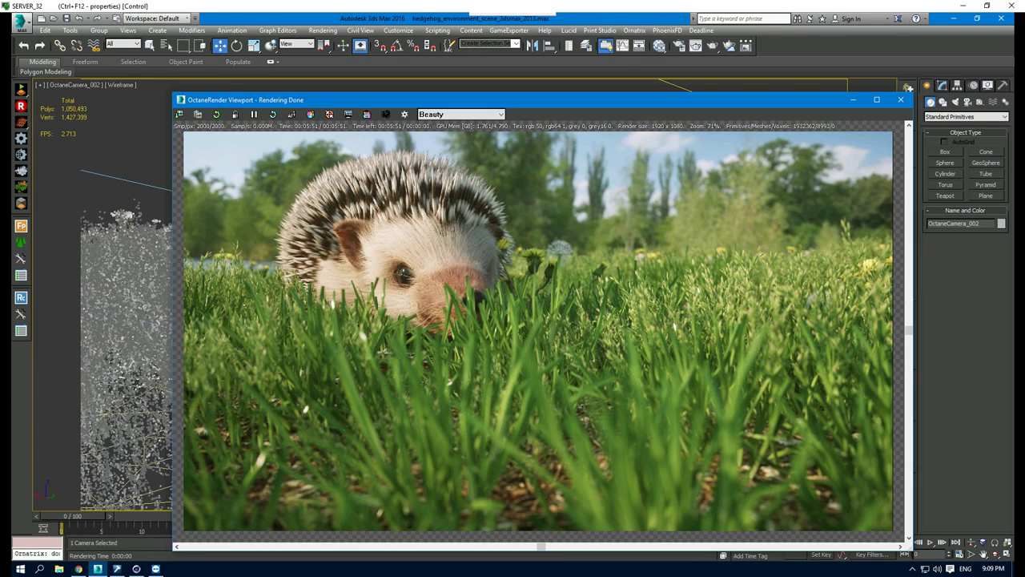
- Switch the Octane render to OctaneCamera_003 using Select From Scene (H)
key("h")
left_click(69, 104)
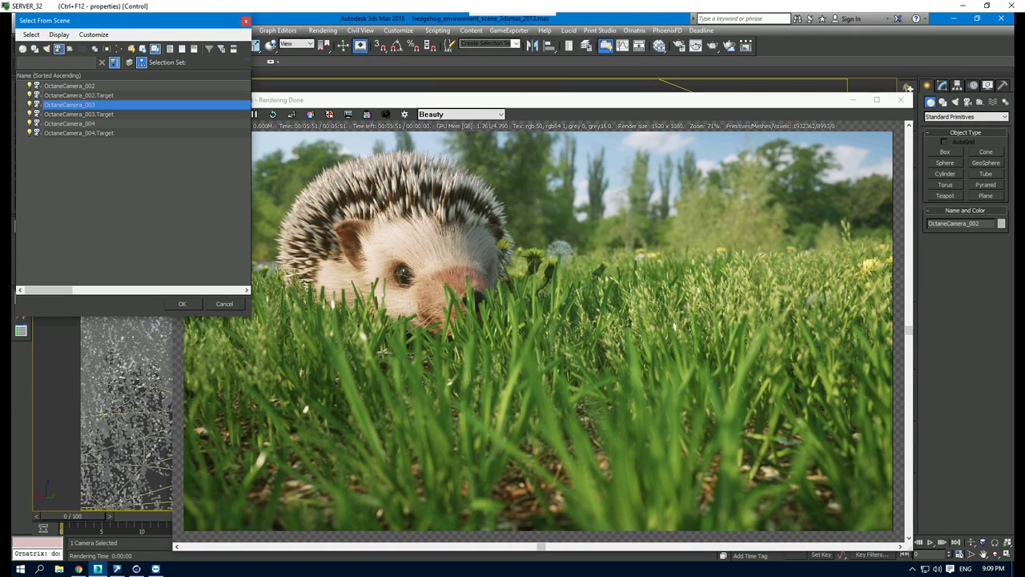
key("Return")
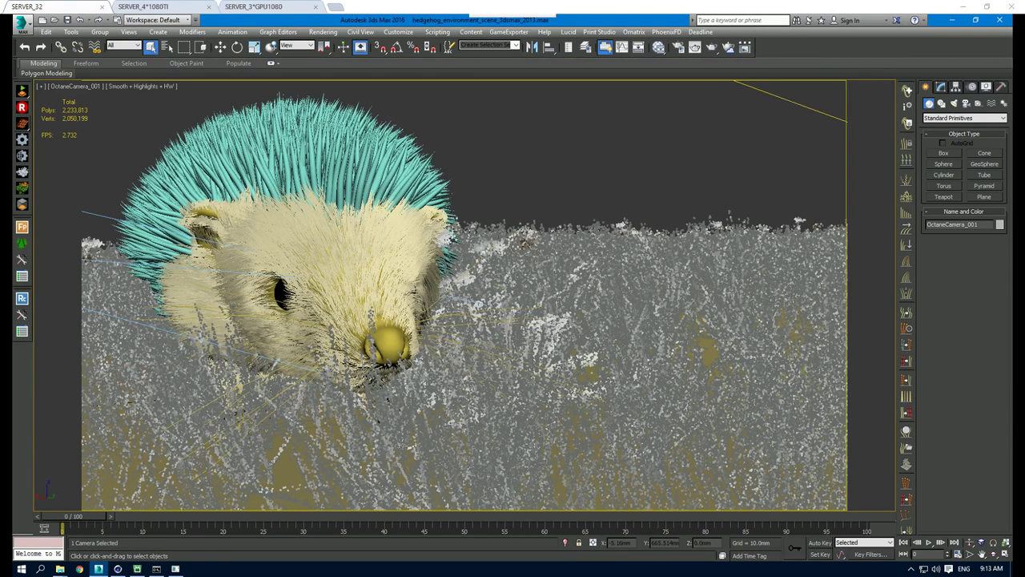
- Open Render Setup's Octane network preferences and view the SERVER_4*1080TI slave machine
left_click(323, 31)
left_click(343, 80)
left_click(557, 261)
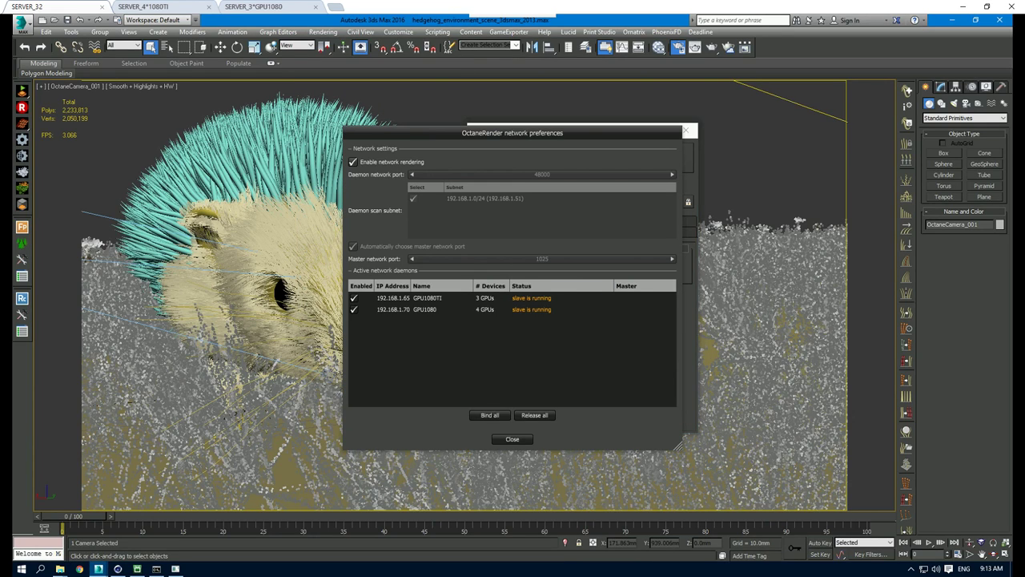
left_click(142, 7)
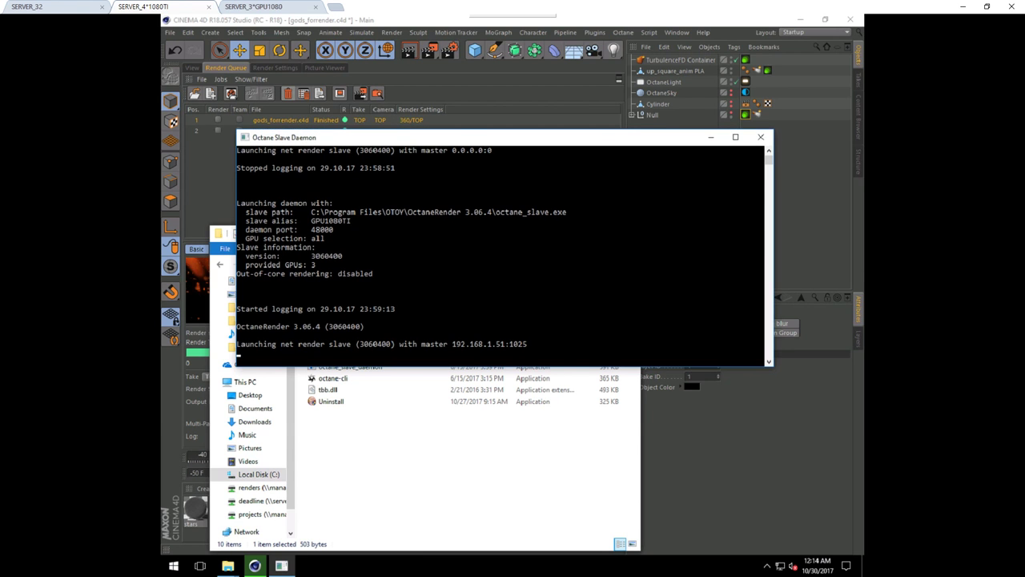
- Check the GPU1080TI and GPU1080 slave daemon consoles, then return to SERVER_32
mouse_move(457, 141)
left_mouse_down()
mouse_move(612, 389)
mouse_move(551, 345)
left_mouse_up()
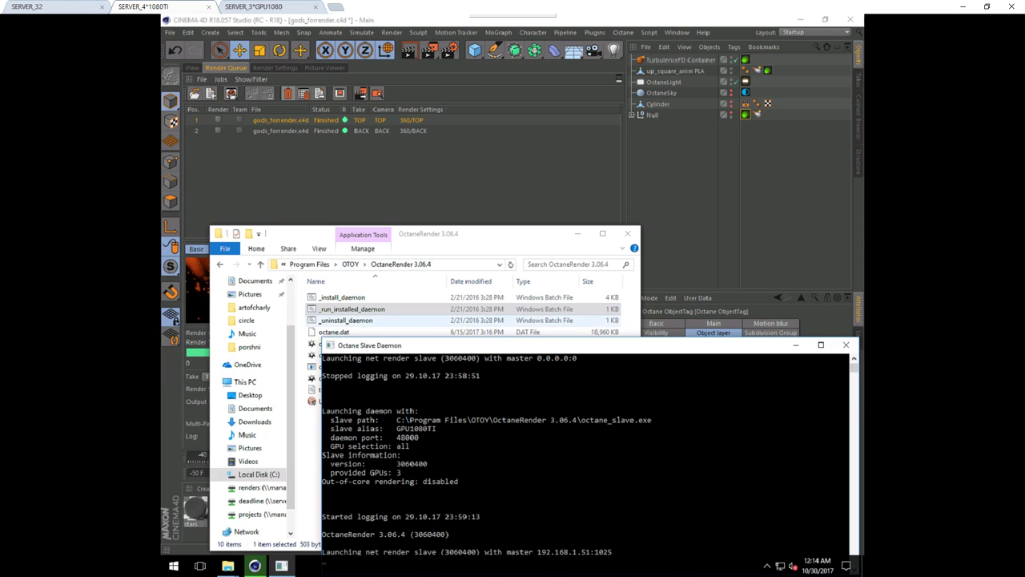
left_click_drag(490, 345, 435, 230)
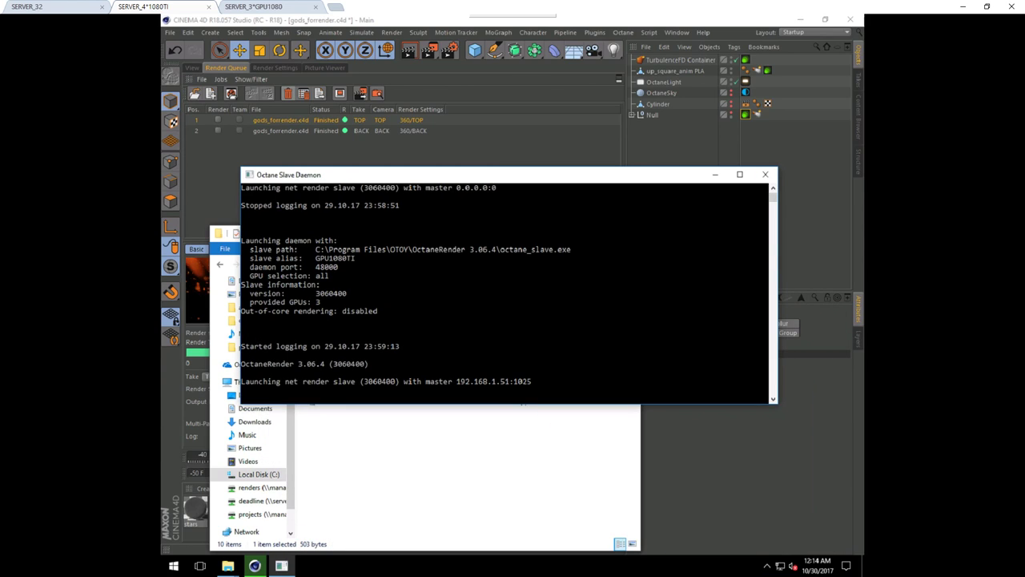
left_click(253, 7)
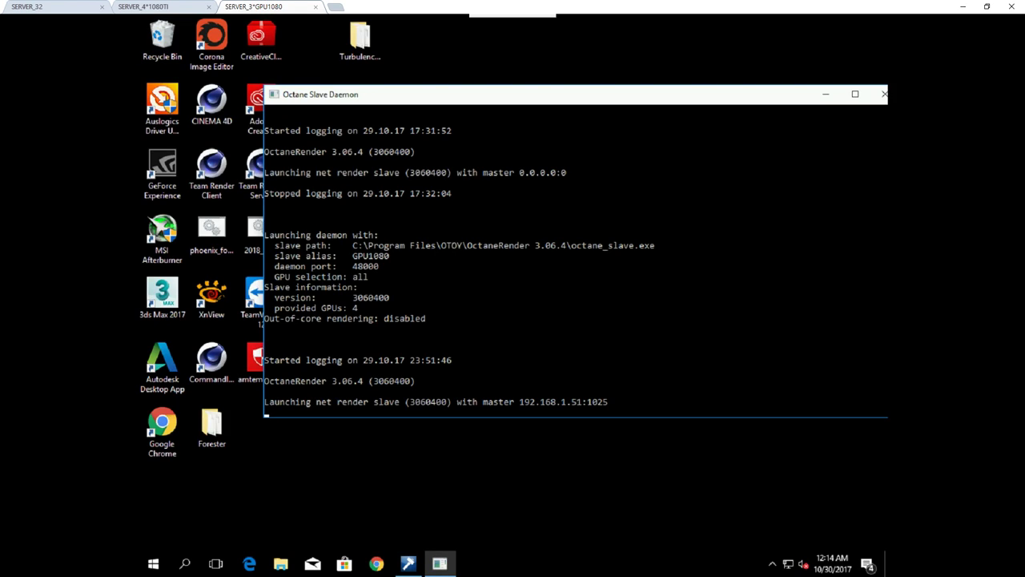
left_click(32, 7)
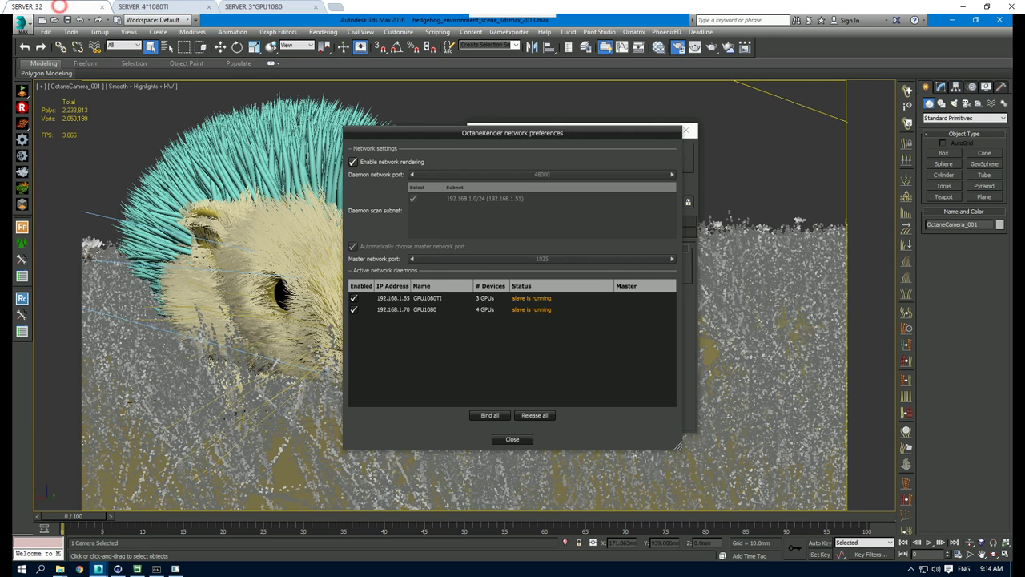